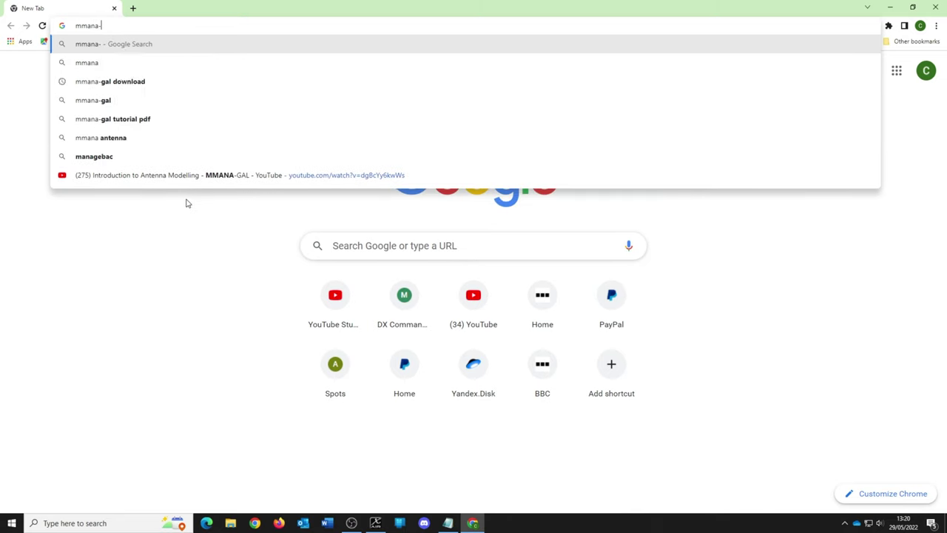
Type a search query for the MMANA-GAL download into a new Chrome tab.
text(gal down)
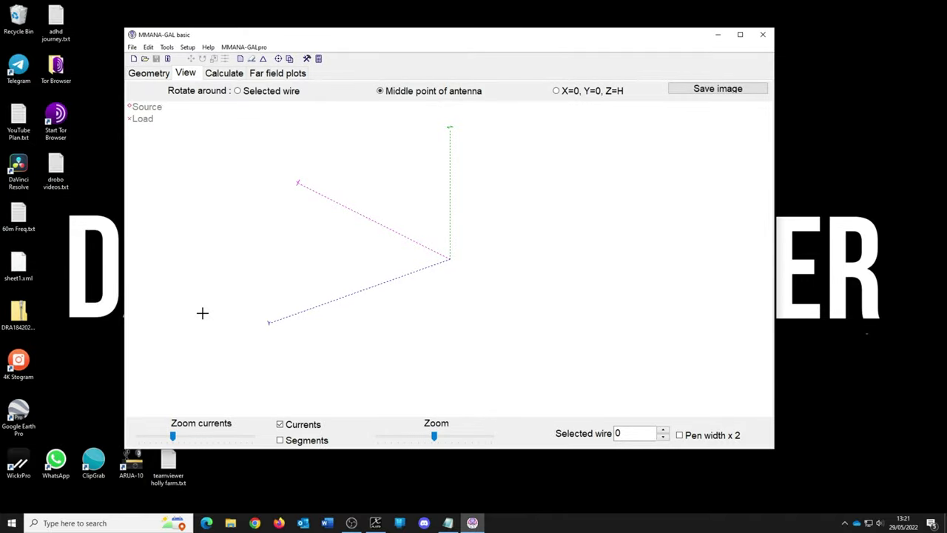
Maximize MMANA-GAL and cycle through the Geometry, View, Calculate and Far field plots pages.
double_click(308, 42)
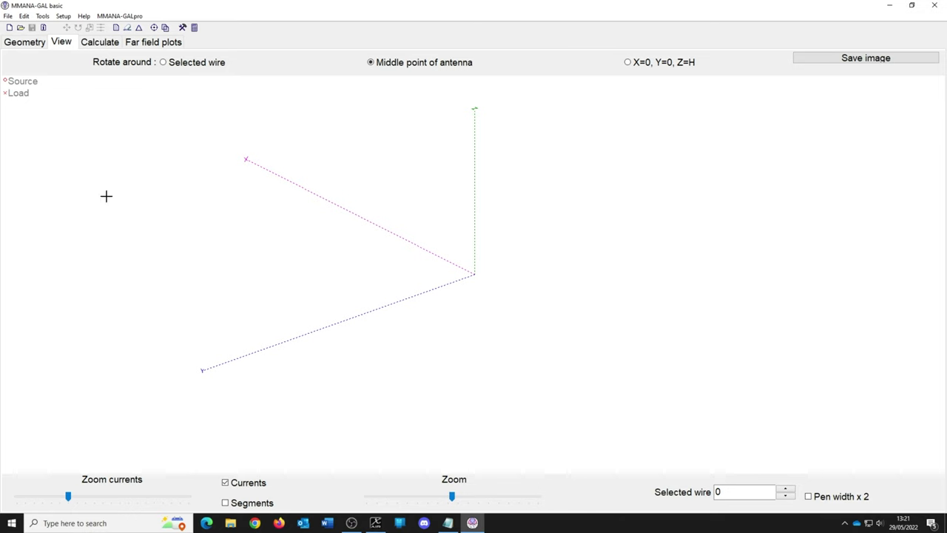
click(20, 45)
click(59, 44)
click(95, 43)
click(153, 42)
click(23, 45)
On the Calculate page, pick the 7.150 MHz entry from the frequency presets.
click(95, 46)
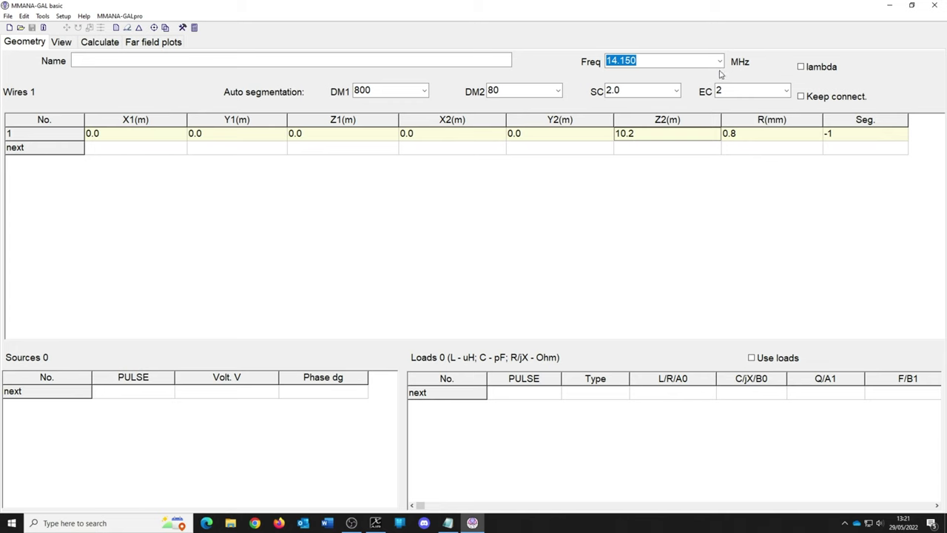
click(719, 62)
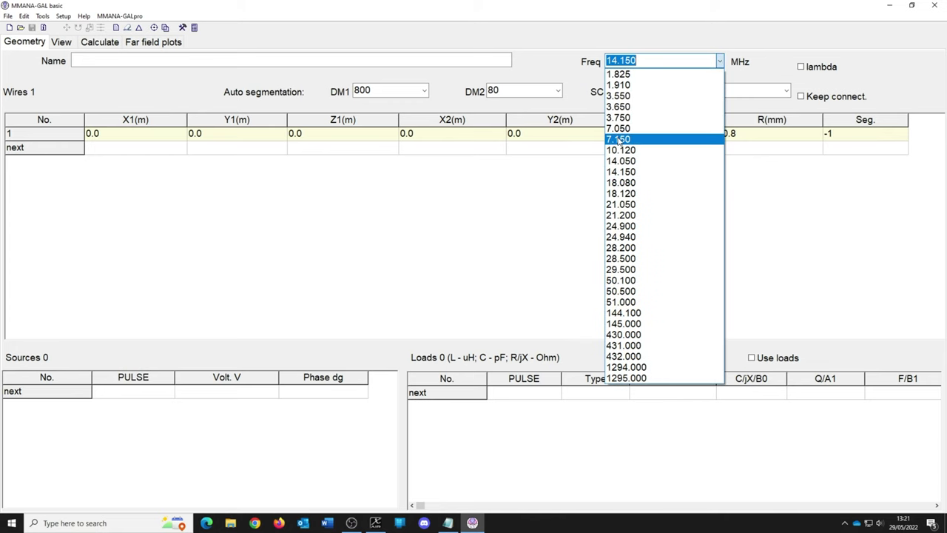
click(619, 140)
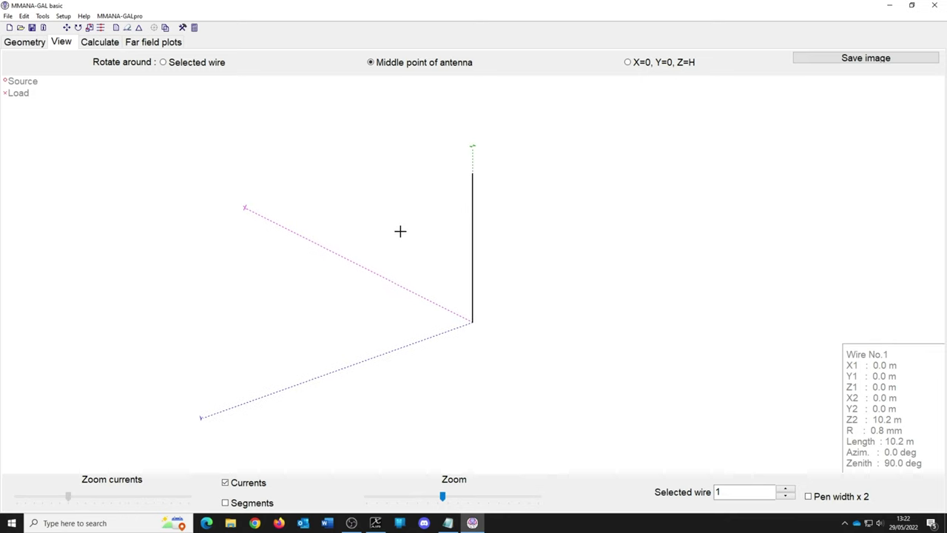
Rotate the 3D view of the 10.2 m wire leftward around its vertical axis.
key(Left)
key(Left)
key(Left)
key(Left)
key(Left)
key(Left)
key(Left)
key(Left)
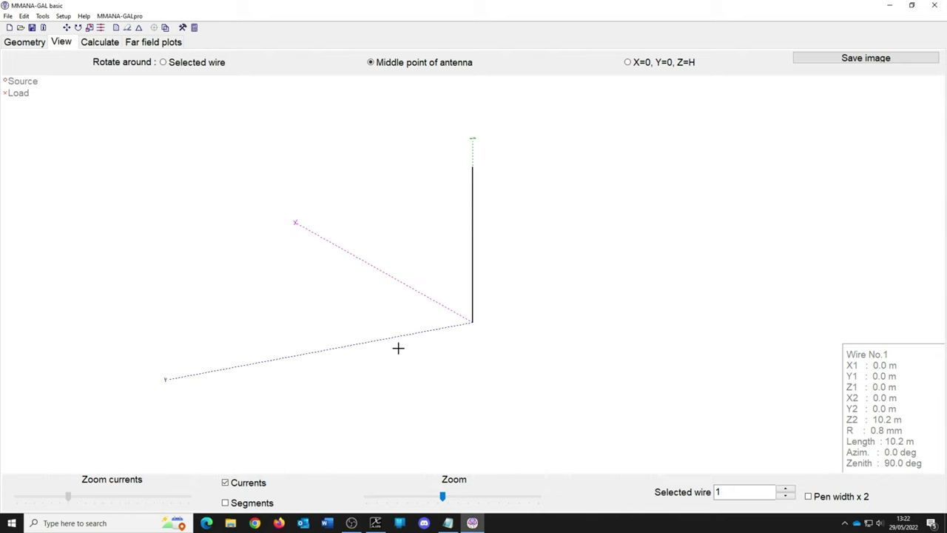
key(Left)
key(Left)
key(Left)
key(Left)
key(Left)
key(Left)
key(Left)
key(Left)
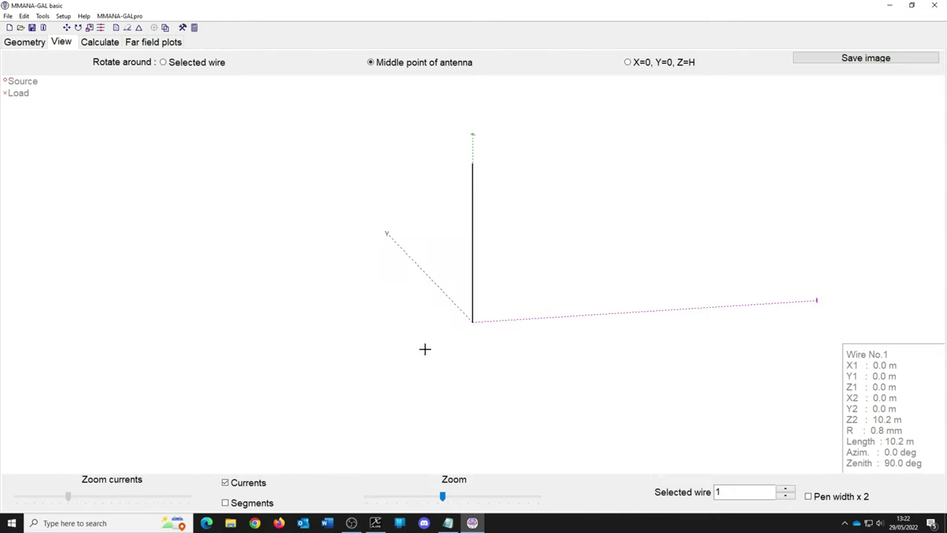
key(Left)
key(Left)
key(Left)
key(Left)
key(Left)
key(Left)
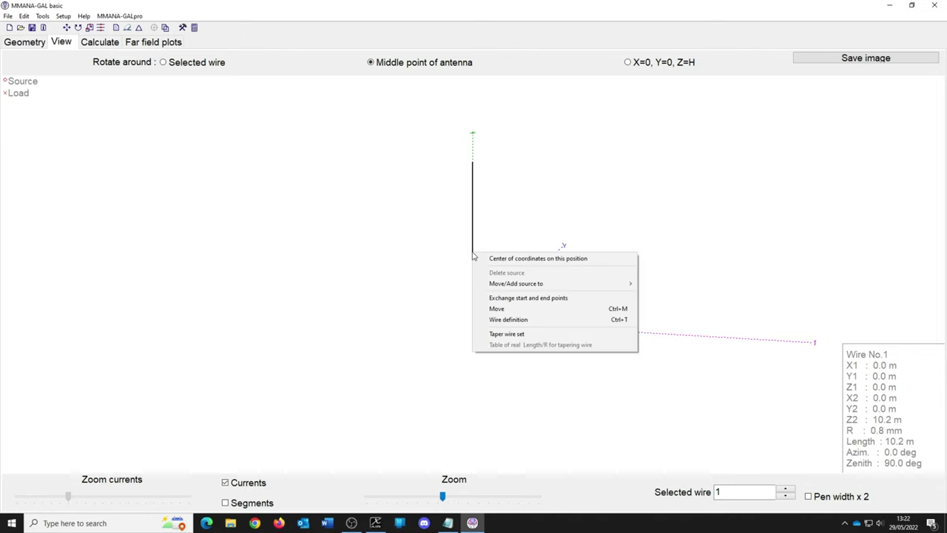
Put the feed source at the bottom end of the wire and check it as w1b.
mouse_move(523, 284)
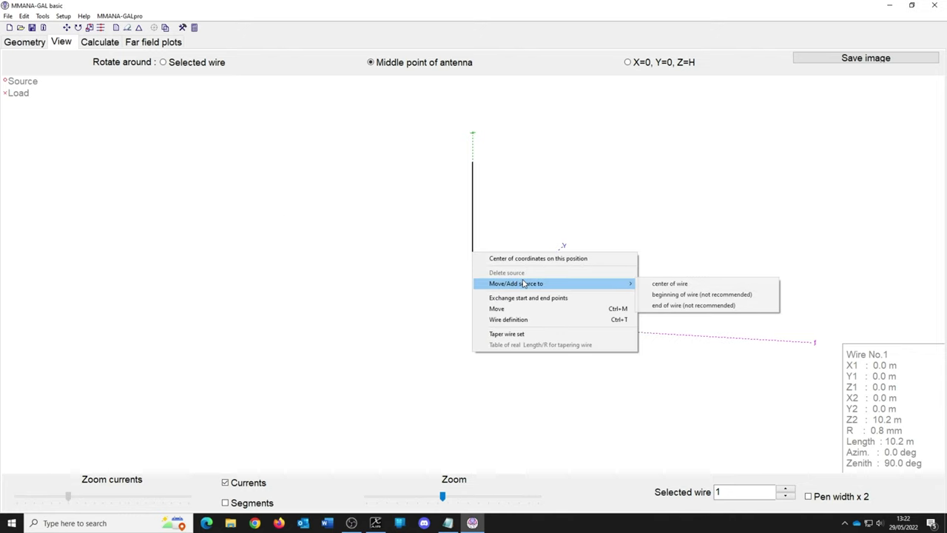
click(691, 295)
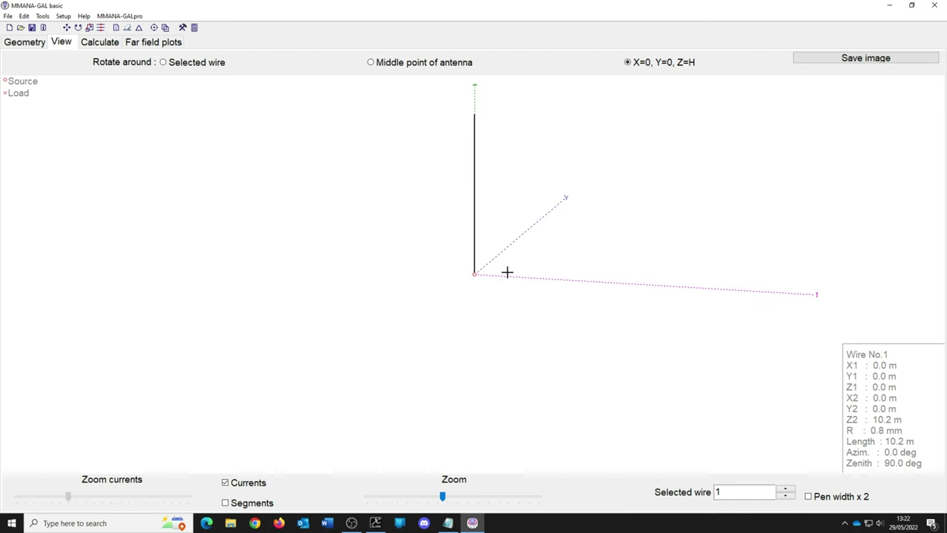
click(24, 42)
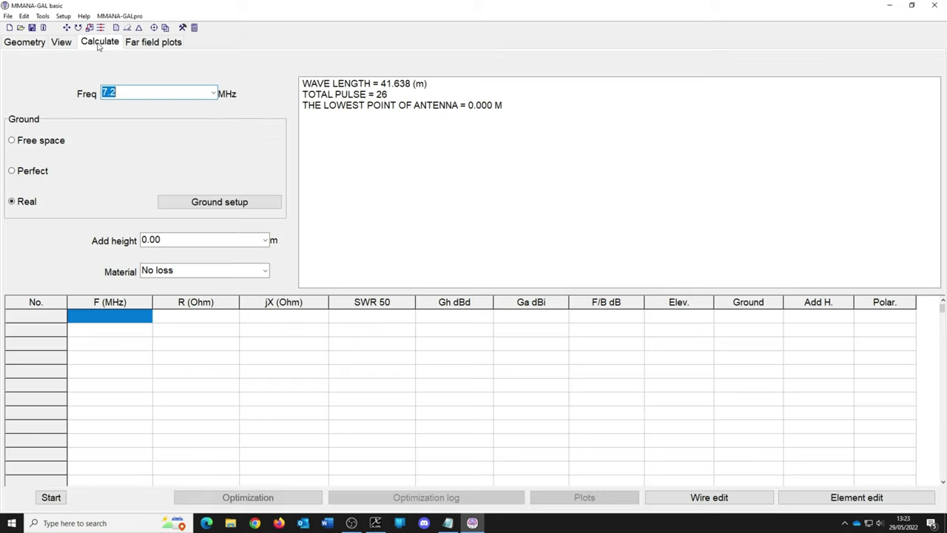
Choose copper wire, enable real ground and run the calculation at 7.2 MHz.
click(266, 272)
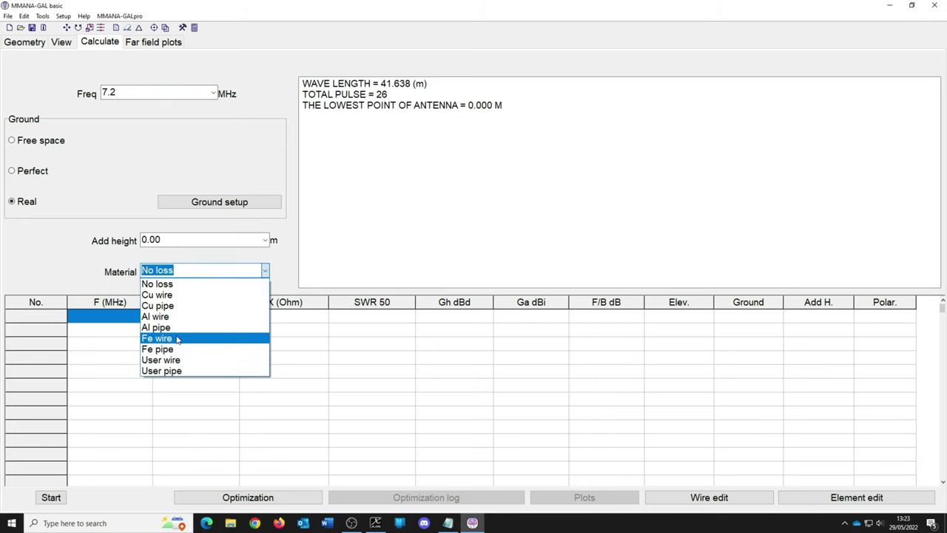
click(173, 296)
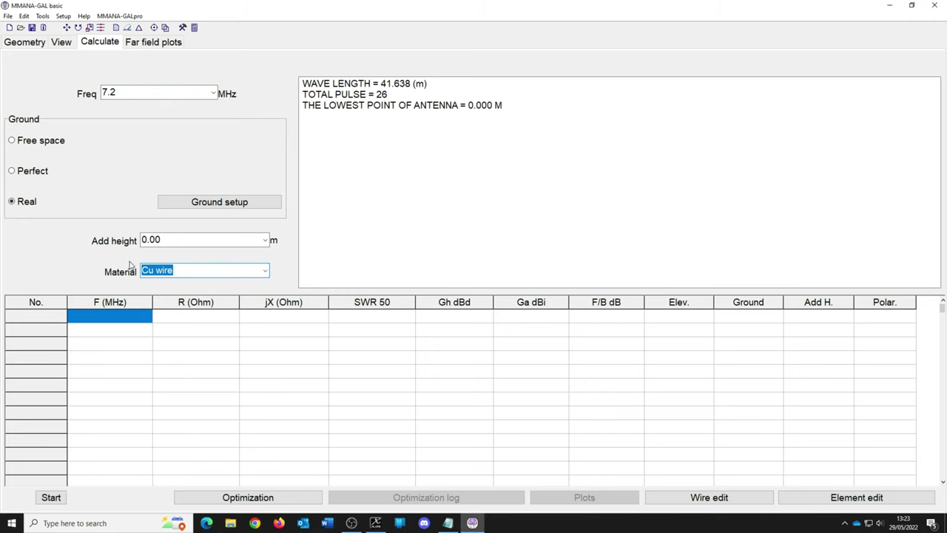
click(235, 210)
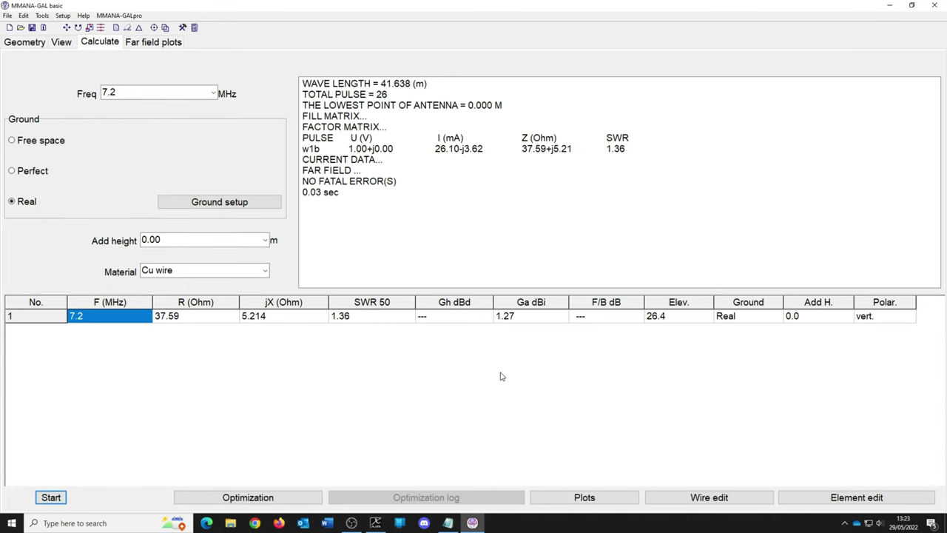
click(196, 318)
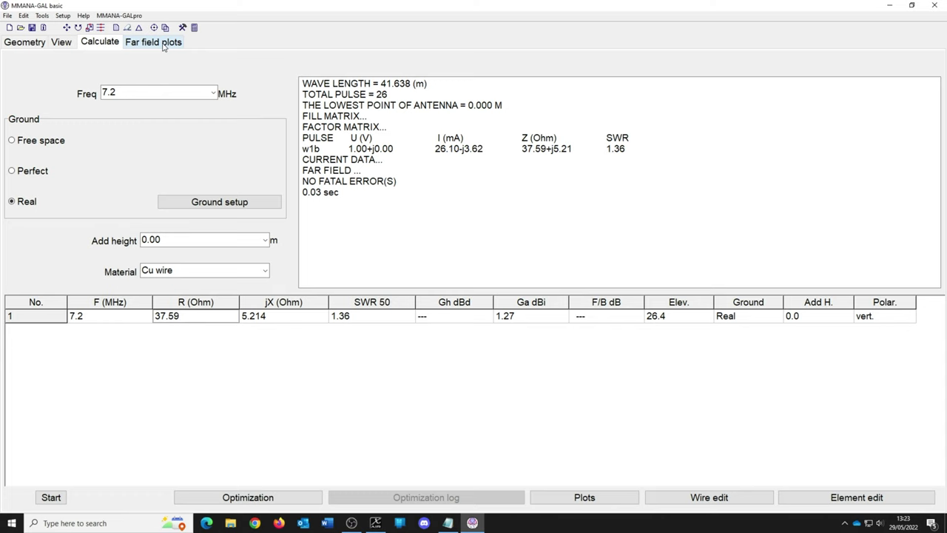
Show the far-field plots and open the 3D FF doughnut pattern.
click(159, 43)
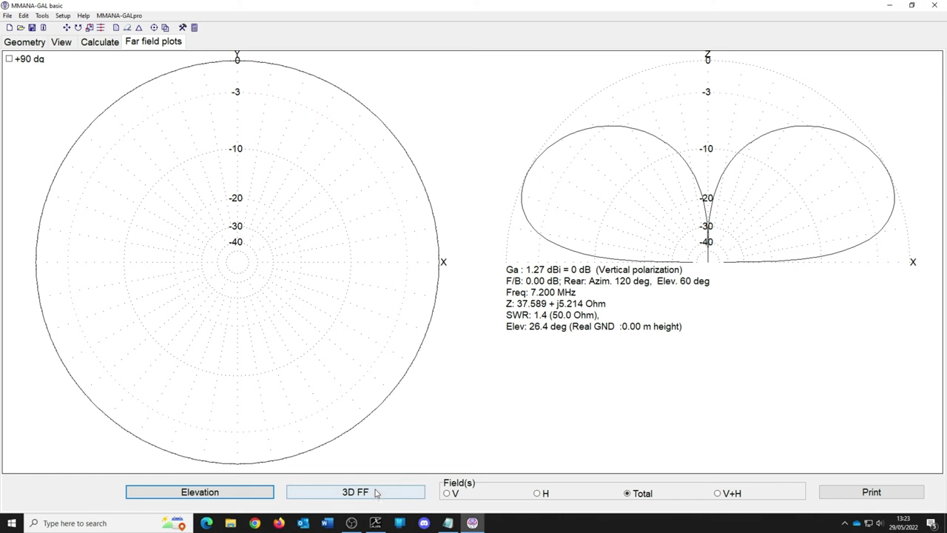
click(376, 494)
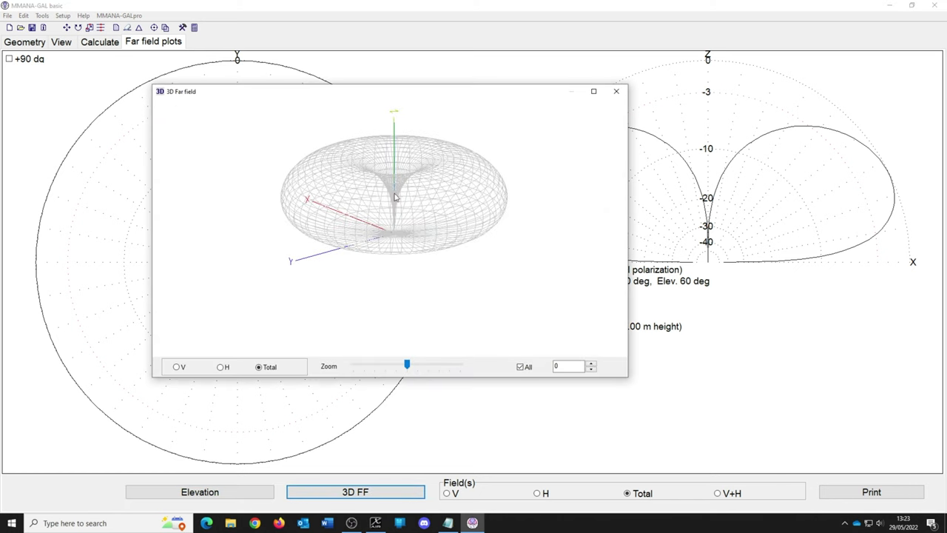
Maximize the 3D pattern window, orbit, zoom and tilt the torus, then close it.
double_click(389, 91)
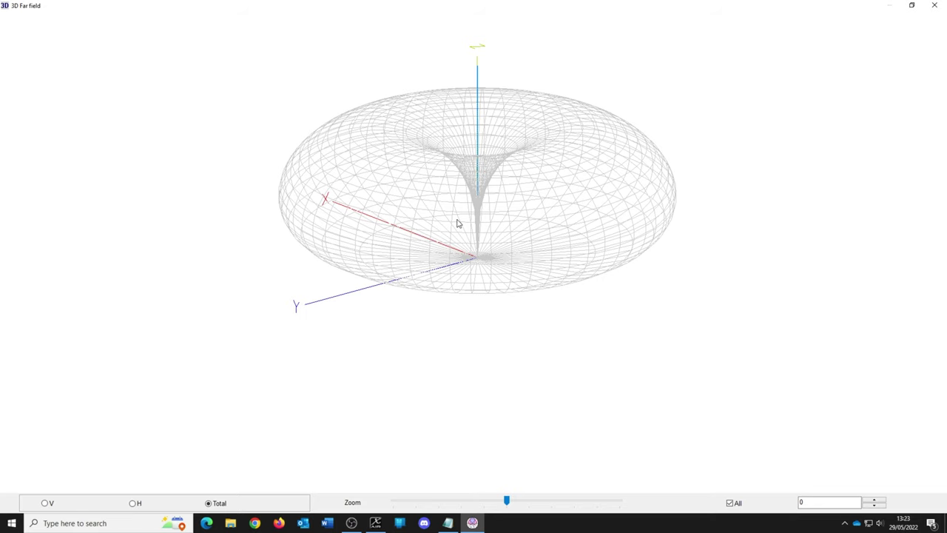
drag(457, 223, 411, 286)
drag(507, 500, 560, 503)
drag(452, 317, 450, 393)
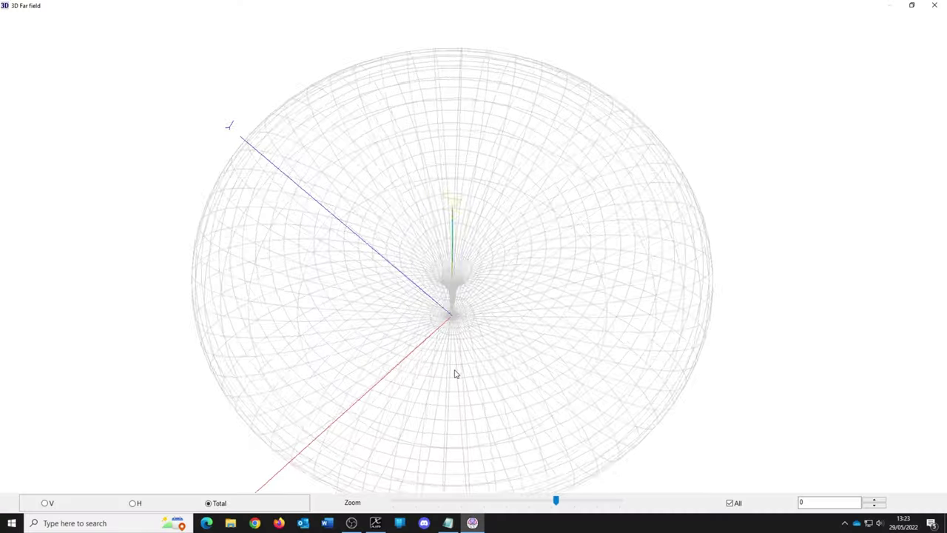
drag(454, 372, 464, 327)
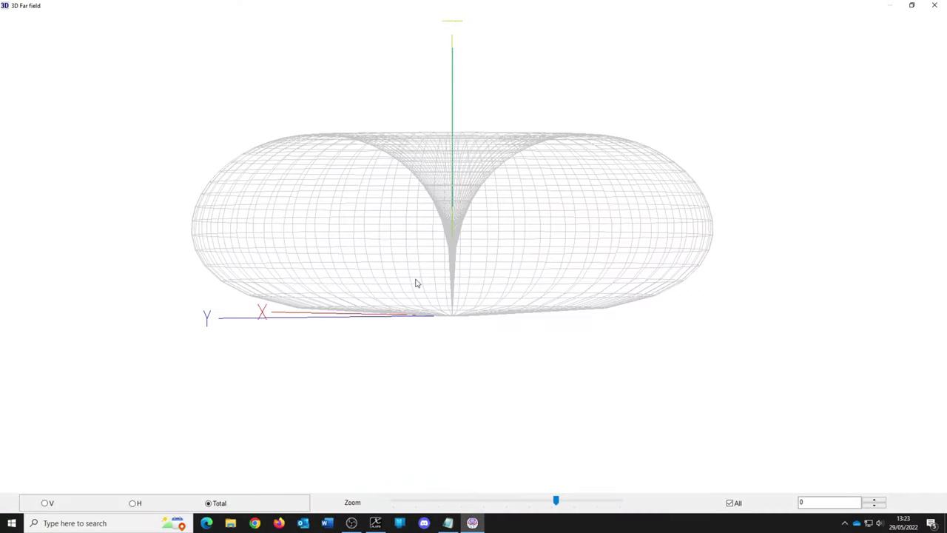
click(936, 5)
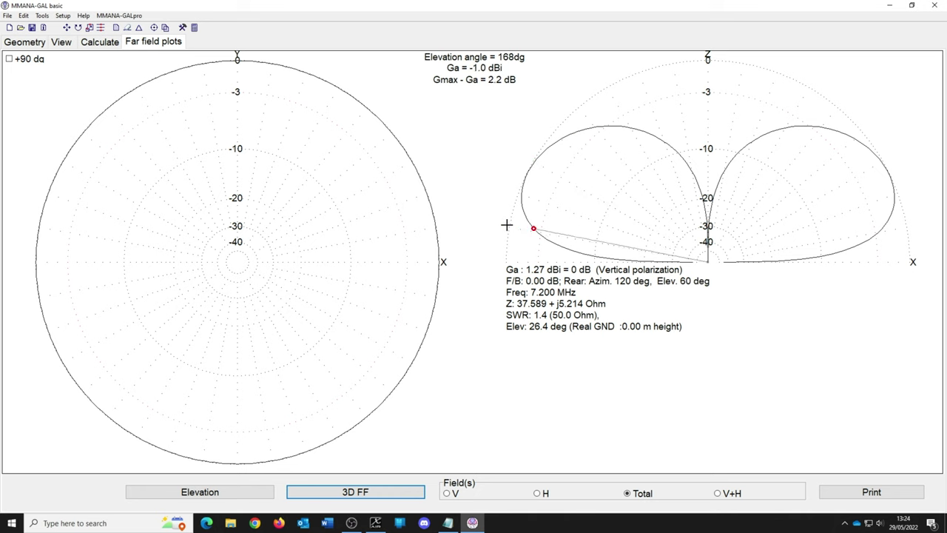
Return through the Calculate page to the Geometry page's wire and source tables.
click(104, 43)
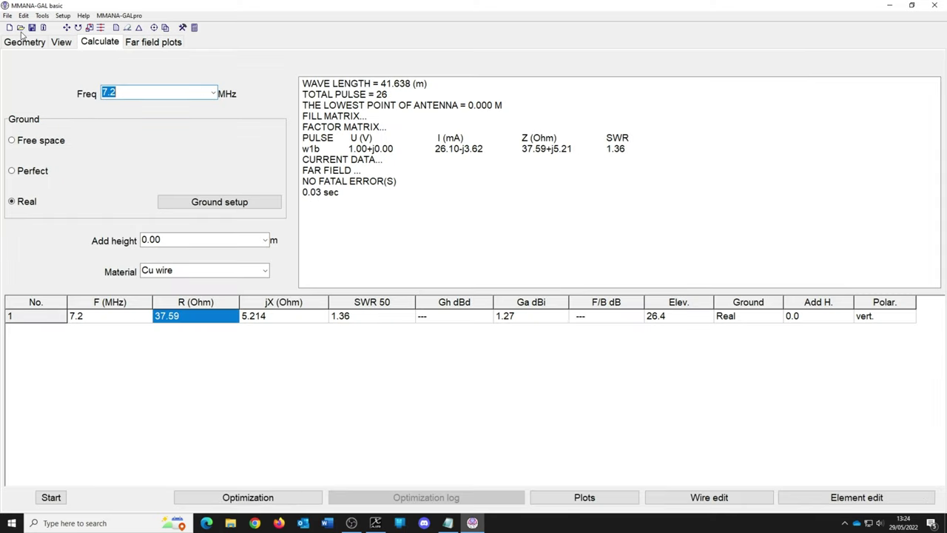
click(22, 45)
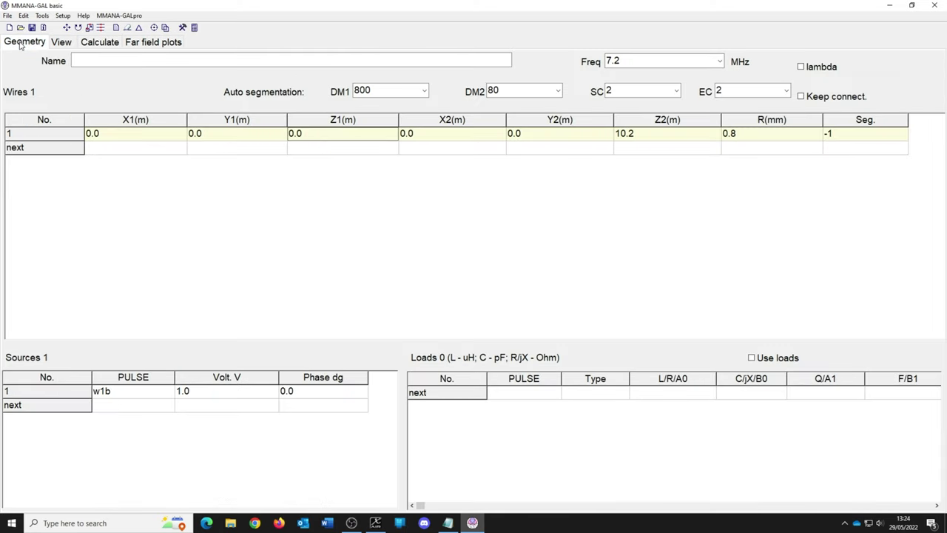